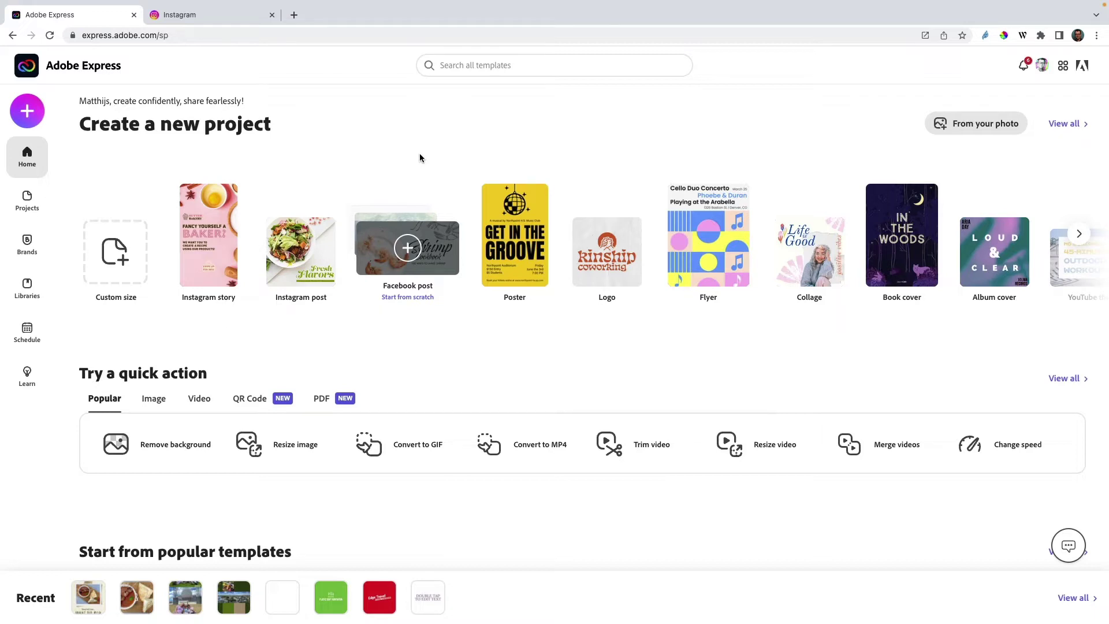
Create a blank custom-size graphic with width 1080 px and height 1080 px.
click(30, 111)
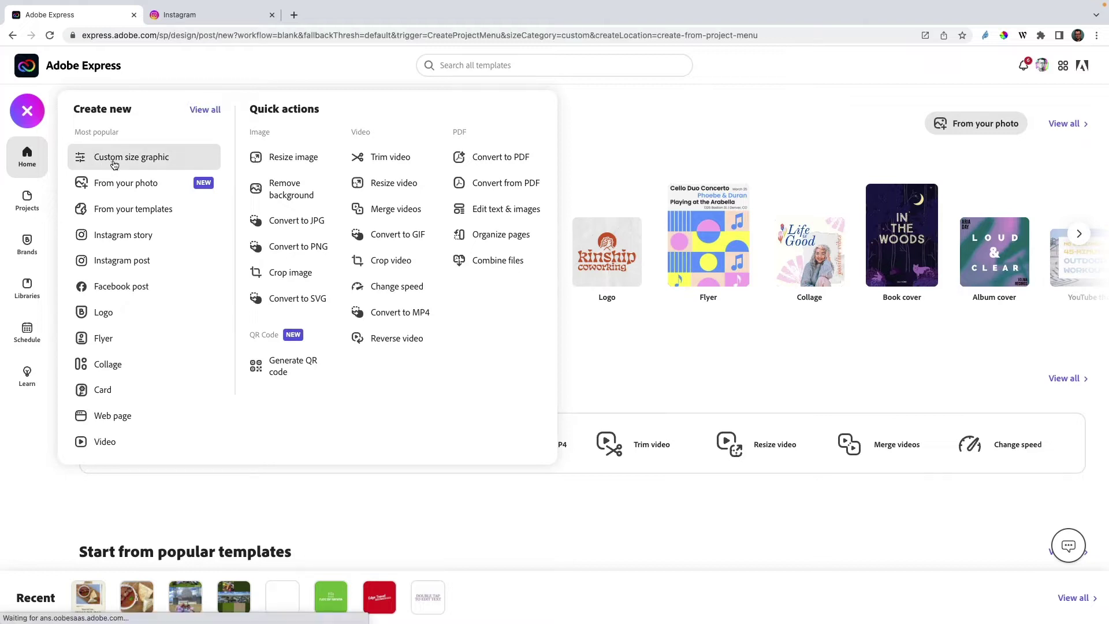
click(114, 164)
click(494, 368)
text(1080)
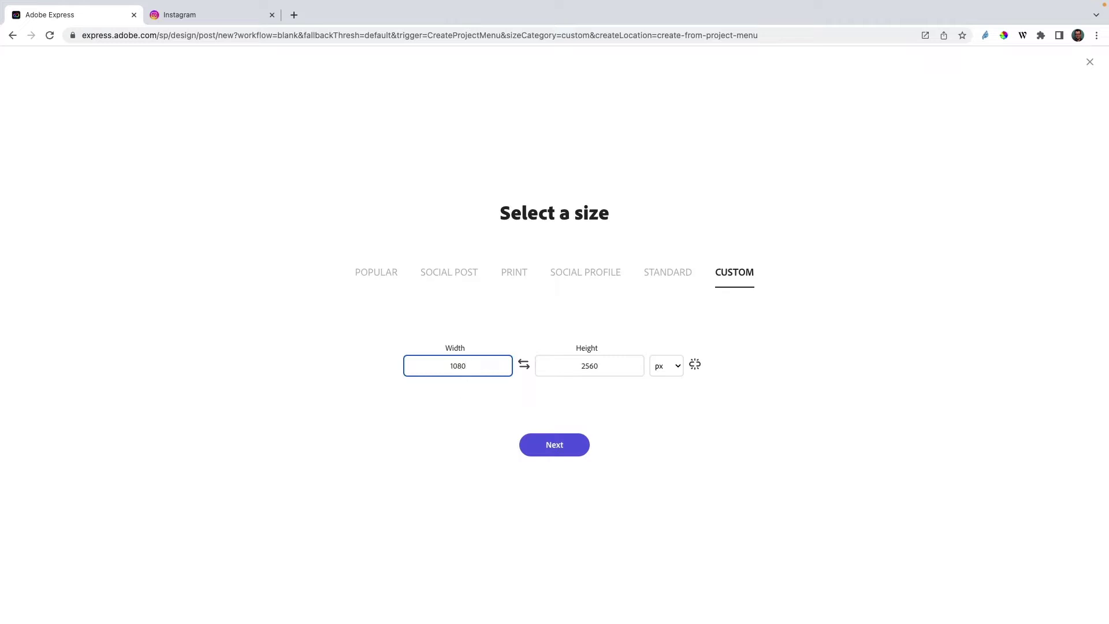
click(587, 368)
text(1080)
click(589, 444)
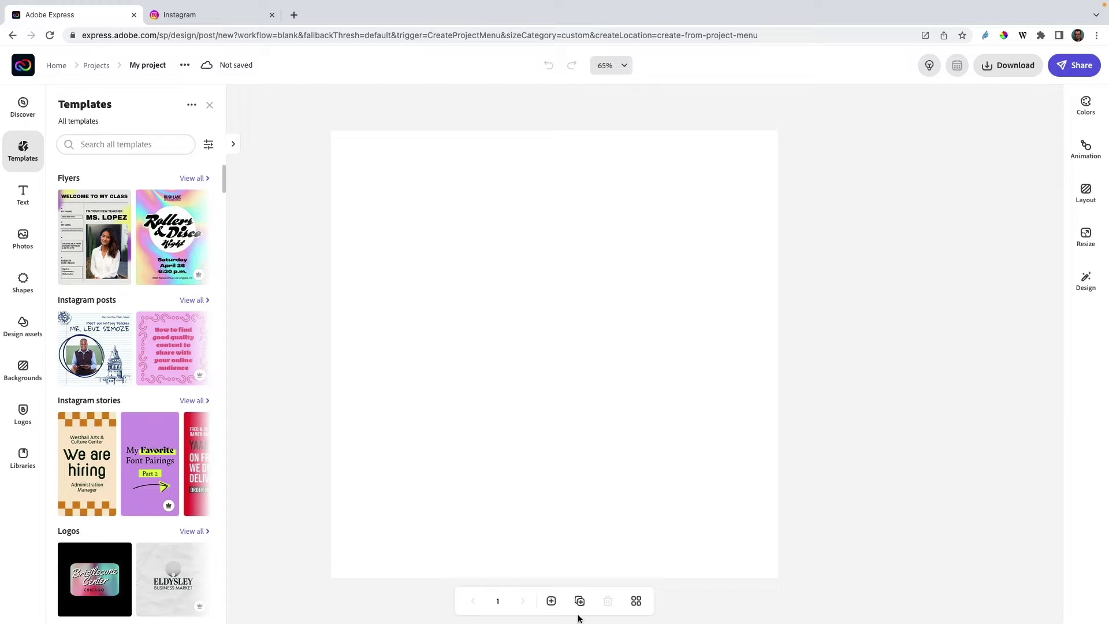
Resize the page to a custom 2160 × 1080 px size.
click(1092, 247)
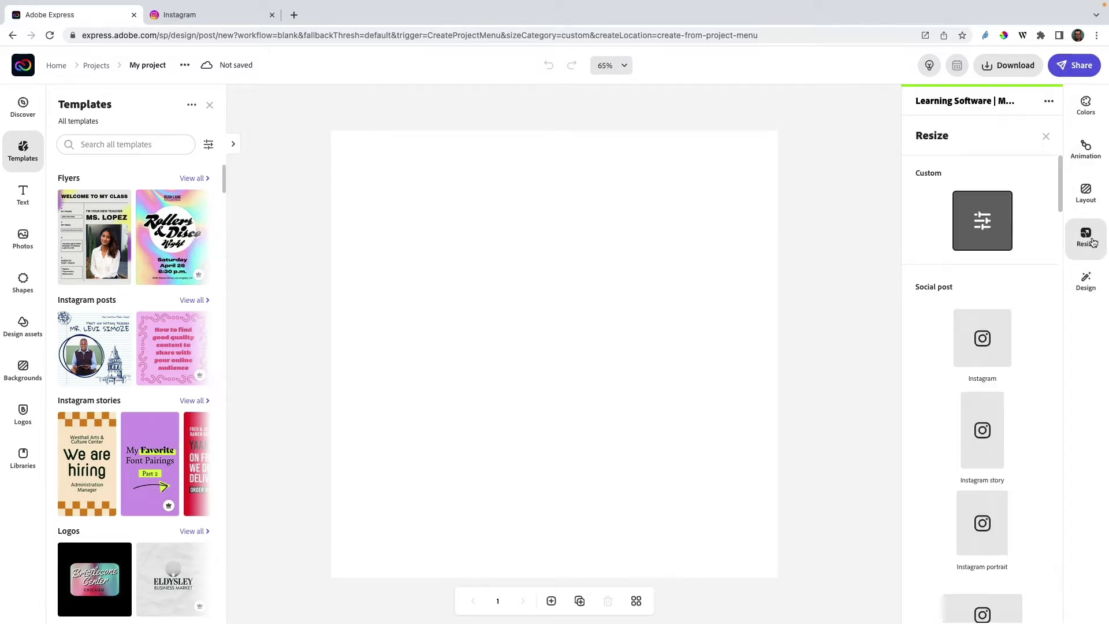
click(993, 227)
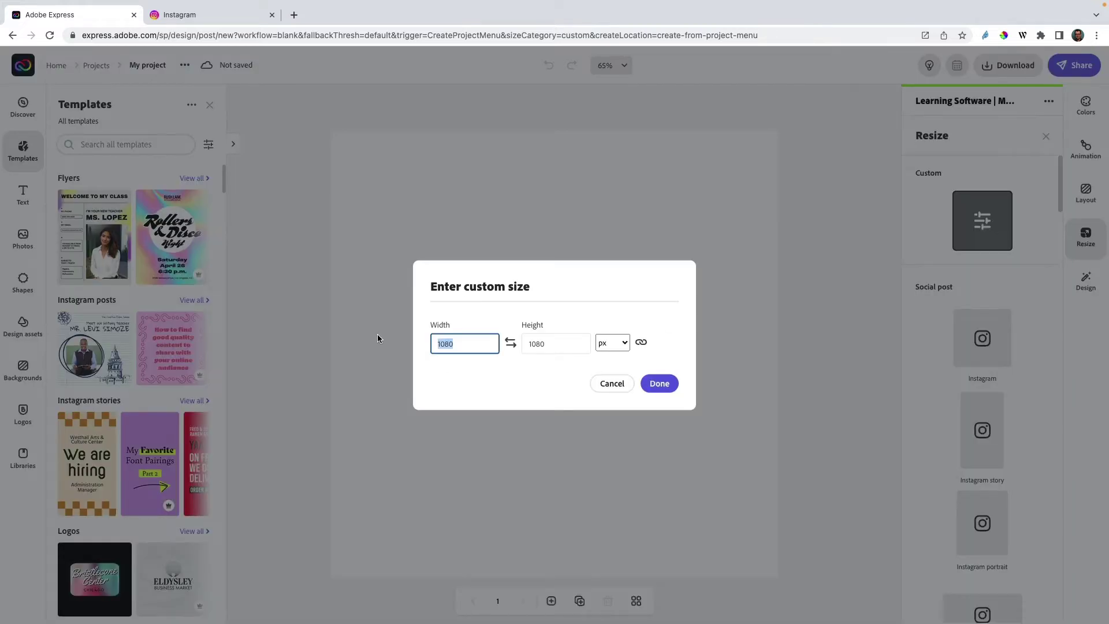
text(2160)
click(553, 391)
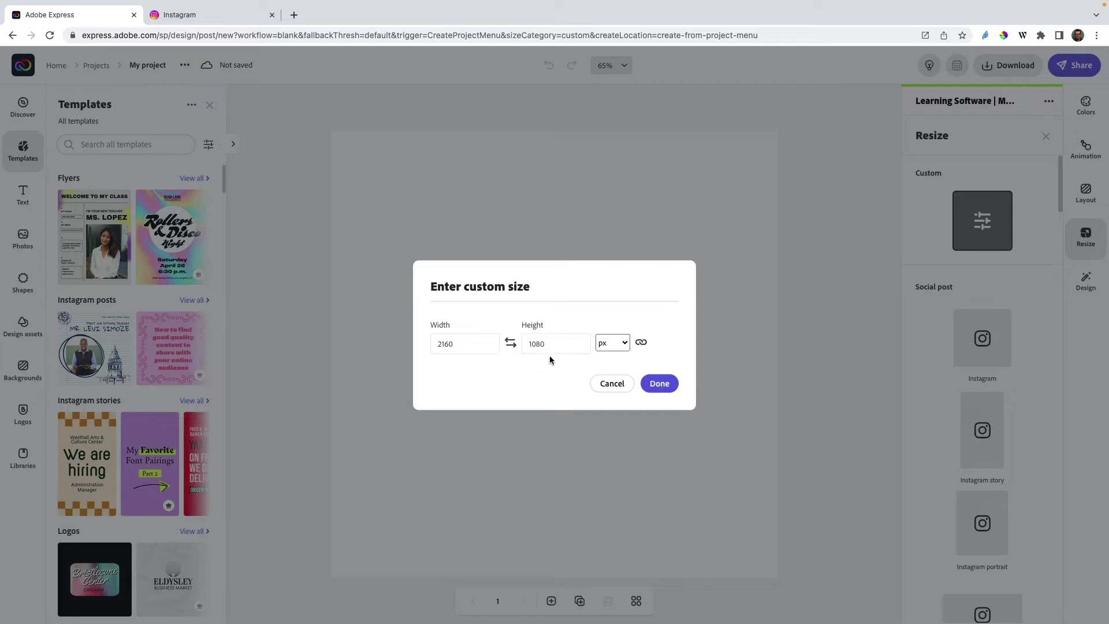
click(659, 384)
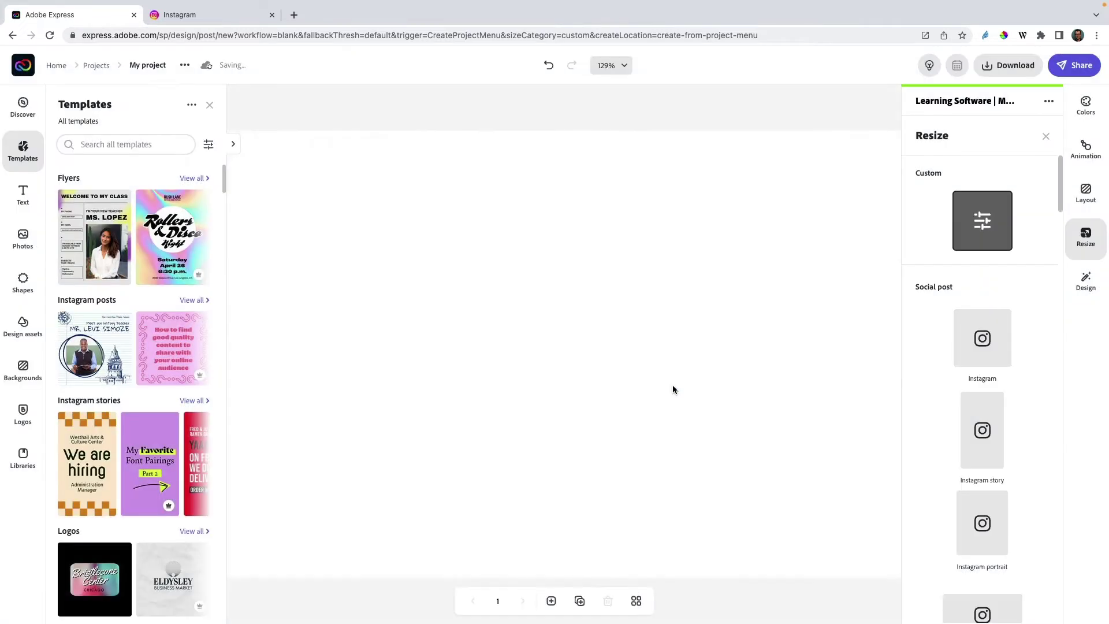
Set the view zoom to 100% and close the side panels.
click(624, 65)
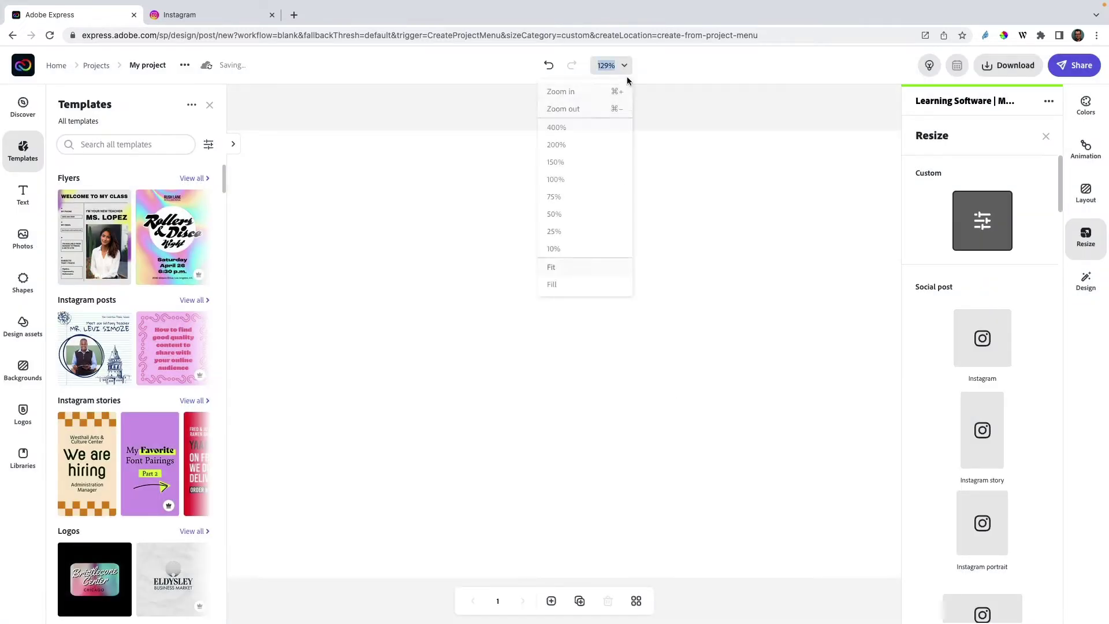
click(579, 109)
click(473, 154)
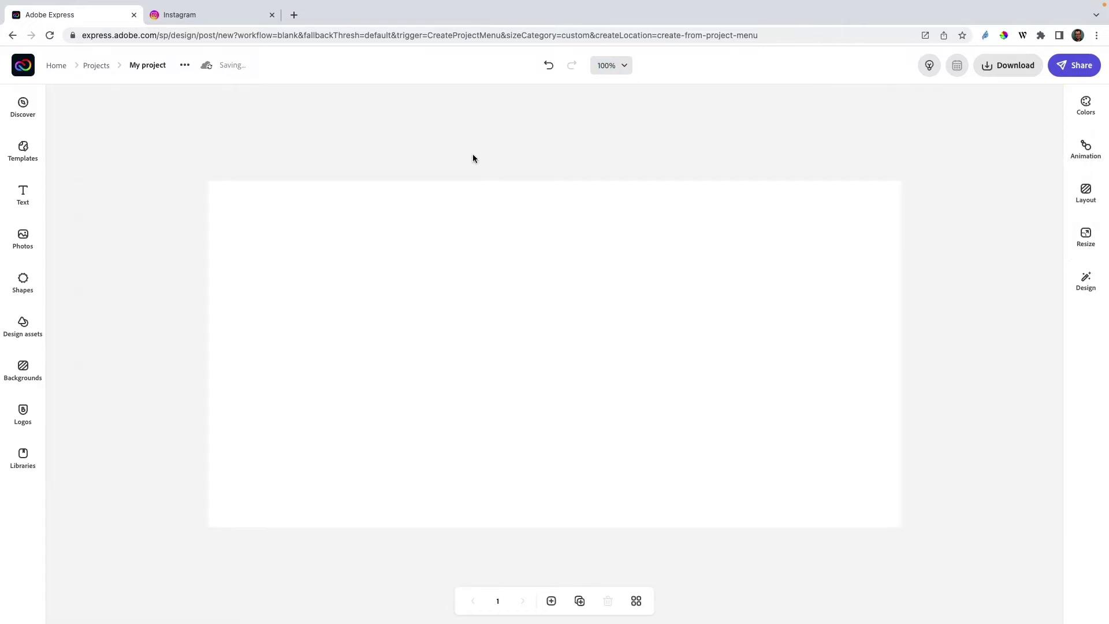
Upload grillmaster.jpg and enlarge it to fill the whole 2160 × 1080 page.
click(25, 249)
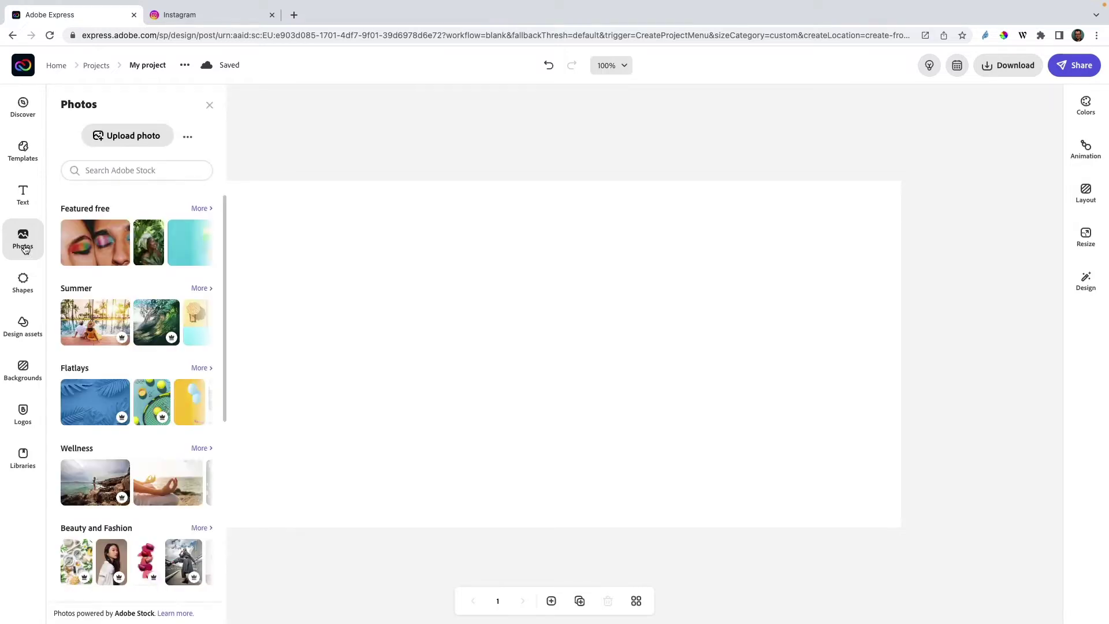
click(124, 139)
click(460, 241)
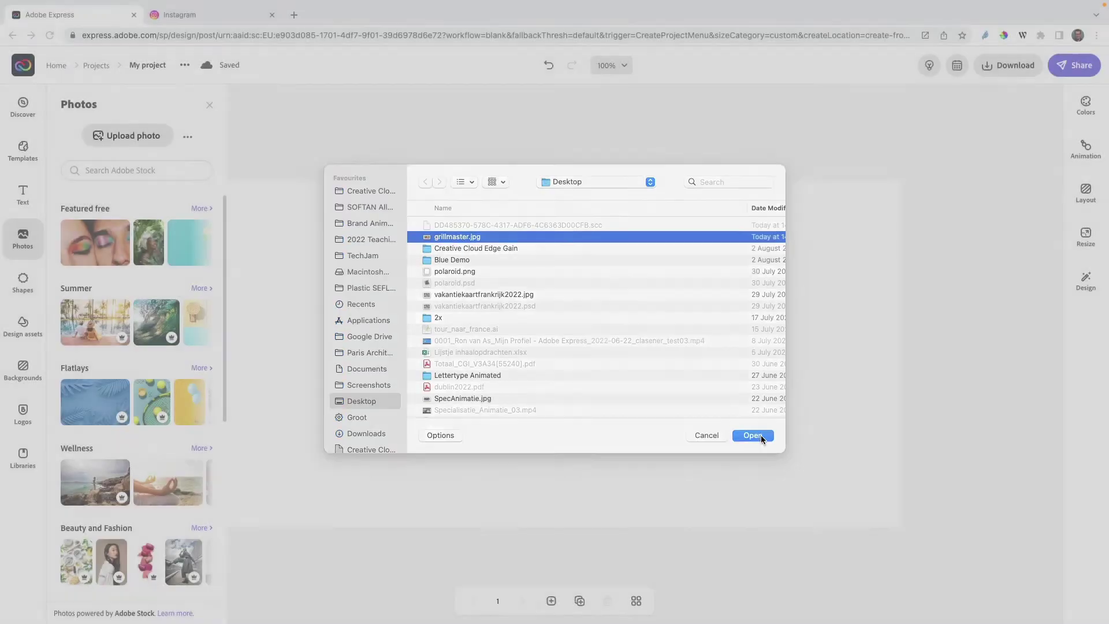
click(754, 438)
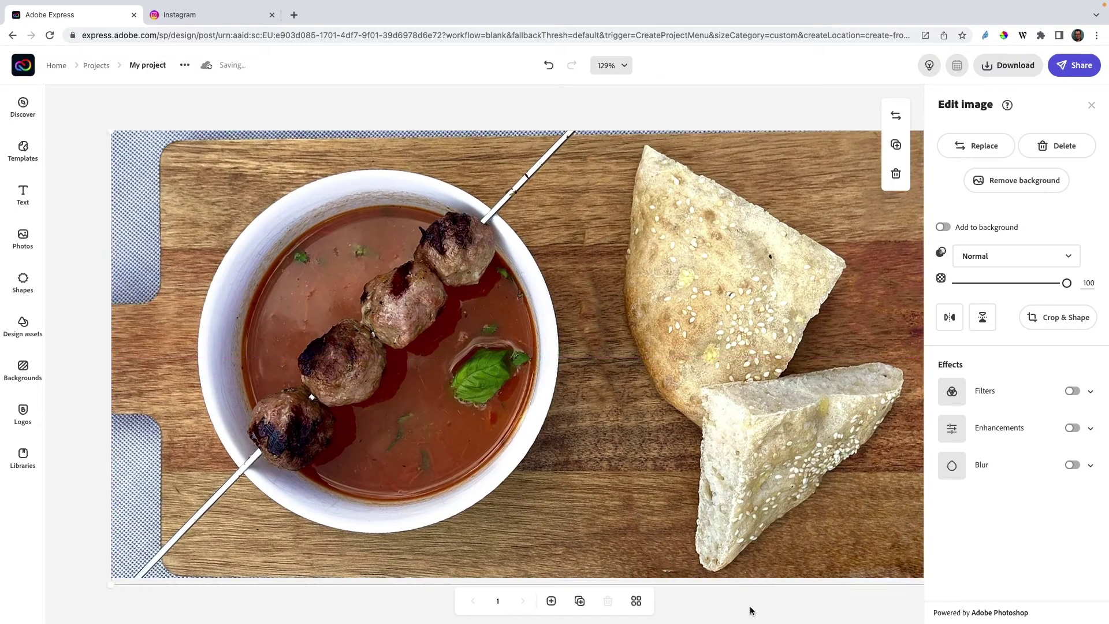
click(751, 610)
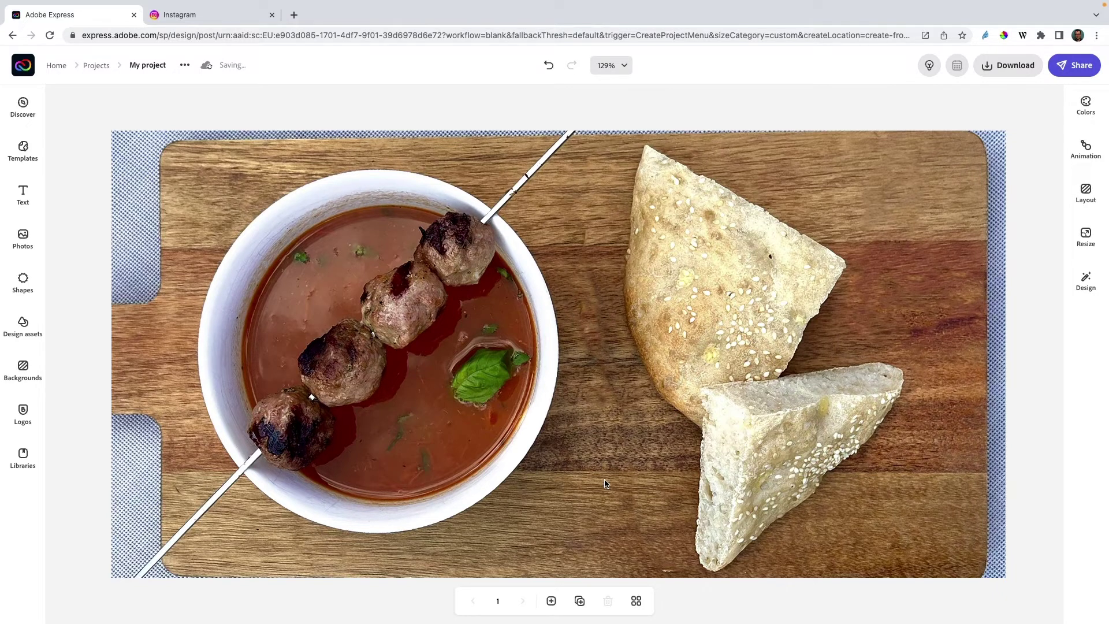
Add a 'tomato soup' text box and move it to the photo's top left.
click(26, 197)
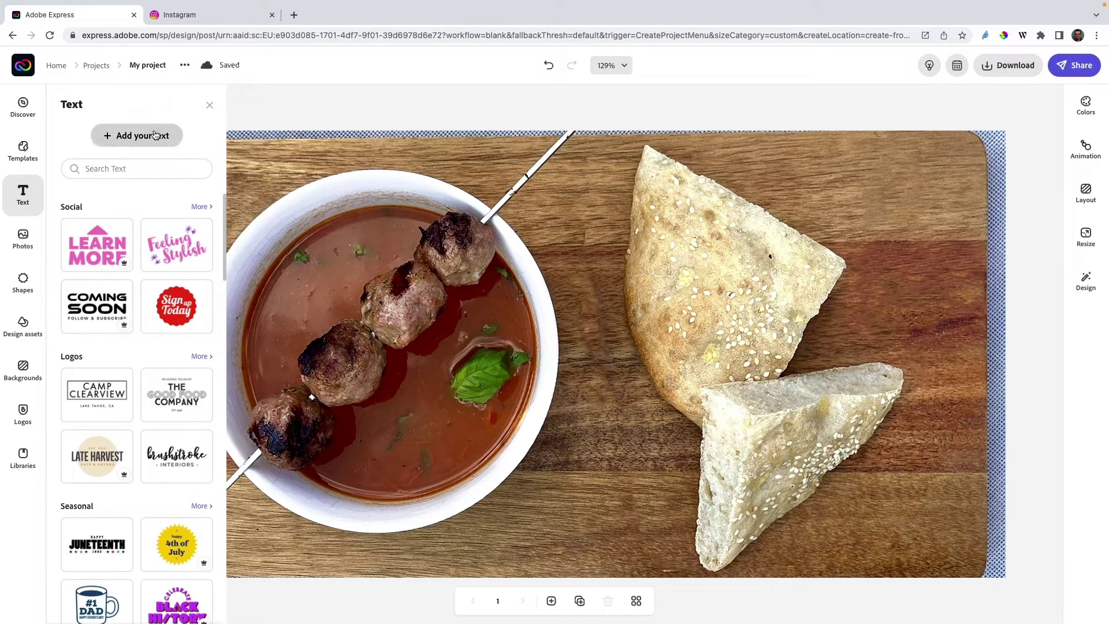
click(154, 135)
text(tomato soup)
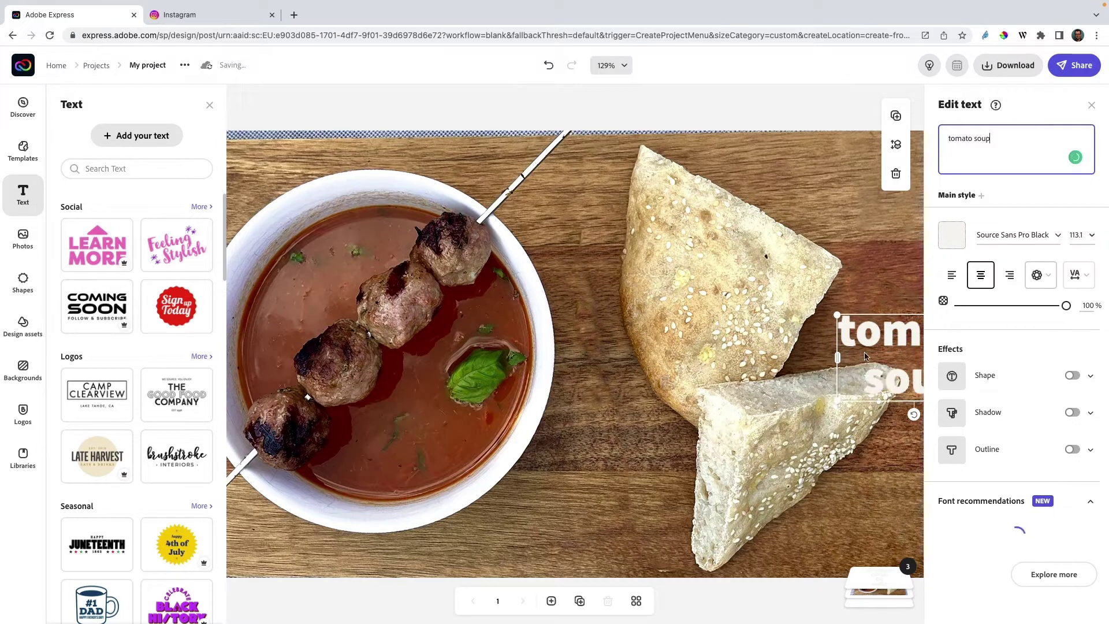
drag(882, 345, 213, 190)
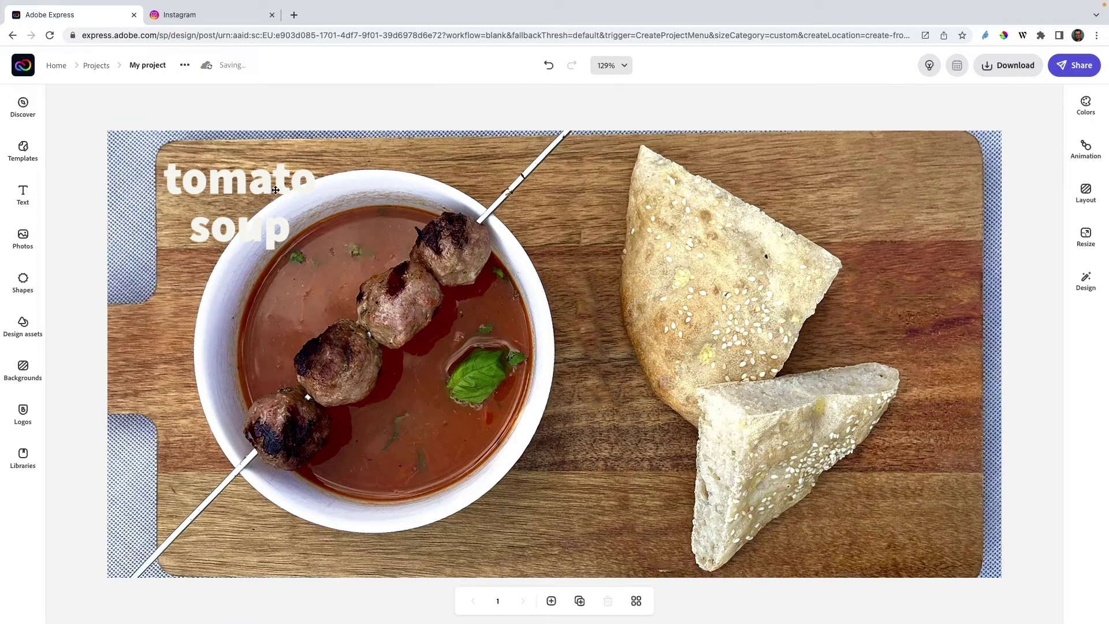
click(274, 198)
Left-align the 'tomato soup' text and give it a dark red #B30404 drop shadow.
click(951, 264)
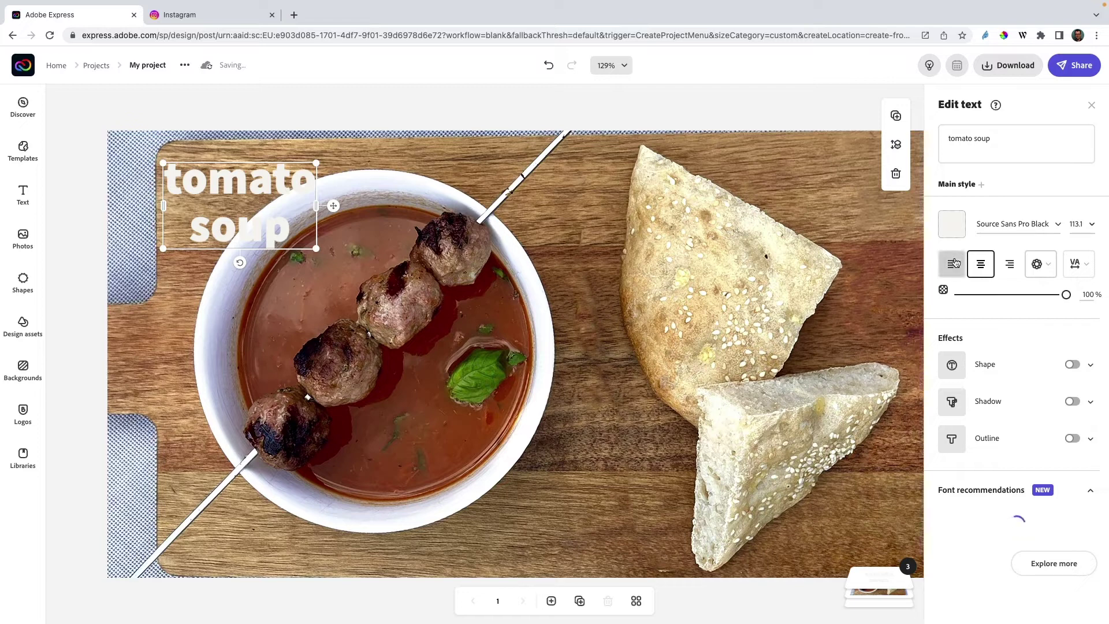
click(1072, 403)
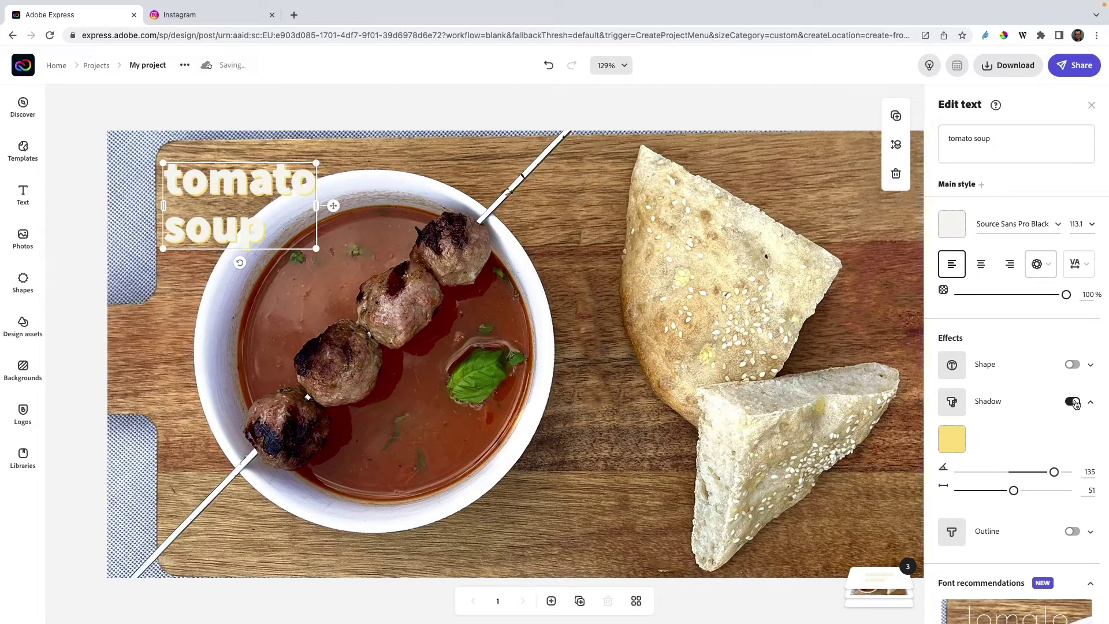
click(951, 438)
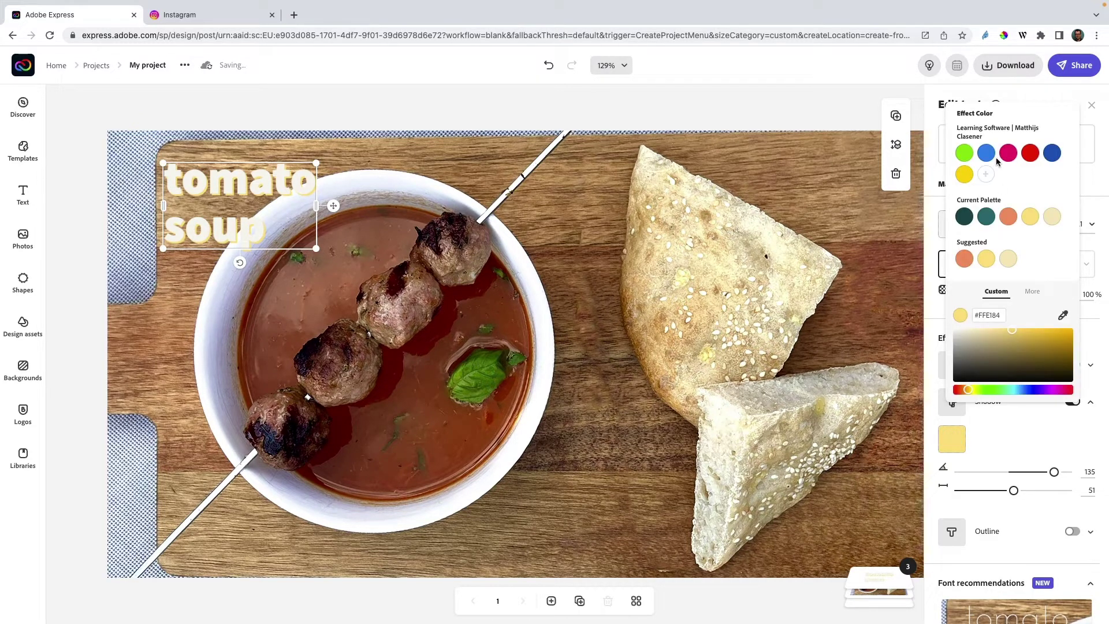
click(1029, 152)
click(1066, 355)
Place a copy of the 'tomato soup' label at bottom right and right-align it.
click(520, 146)
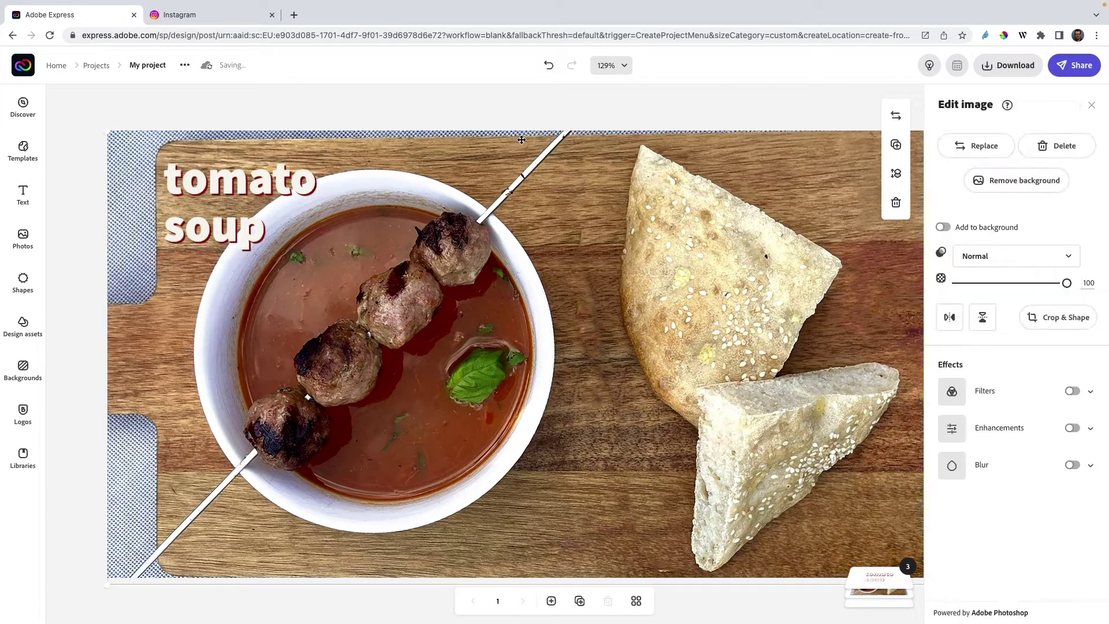
click(570, 110)
click(277, 184)
drag(277, 185, 750, 468)
click(1009, 264)
Retype the copy as 'Turkish bread', move it into the bottom-right corner, and add a new text box.
text(Turkish B)
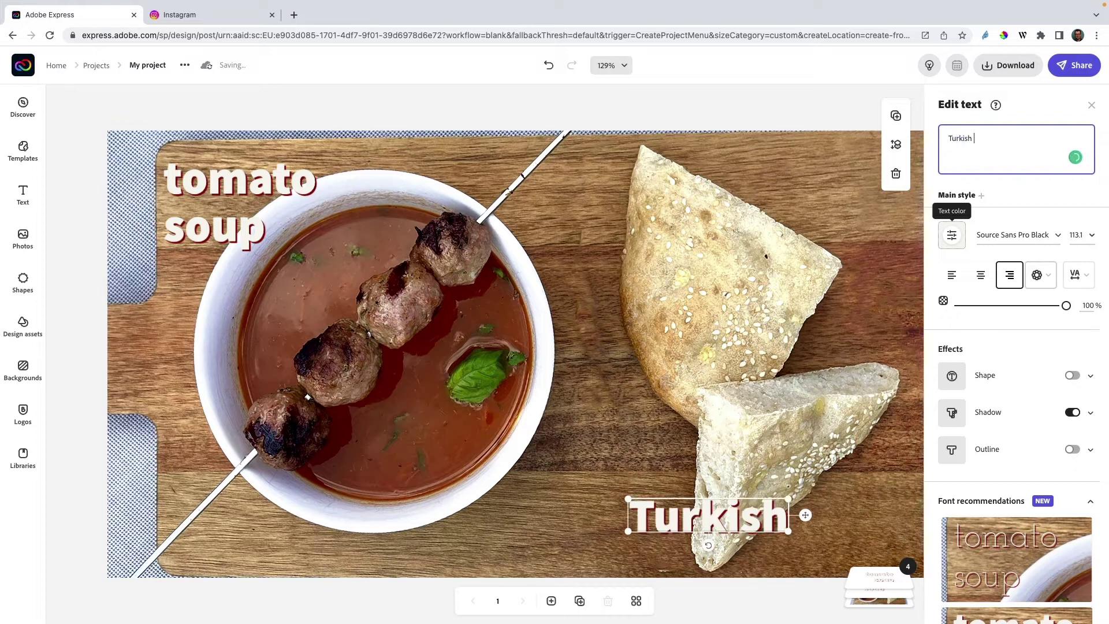
key(BackSpace)
key(BackSpace)
text(bread)
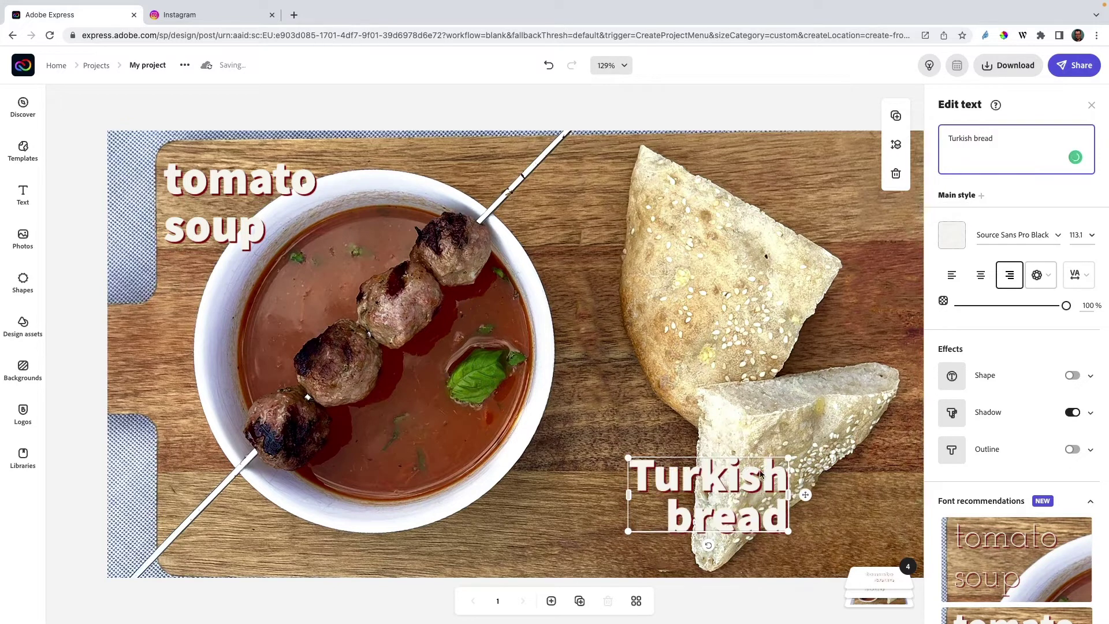
drag(763, 524, 887, 543)
click(1091, 105)
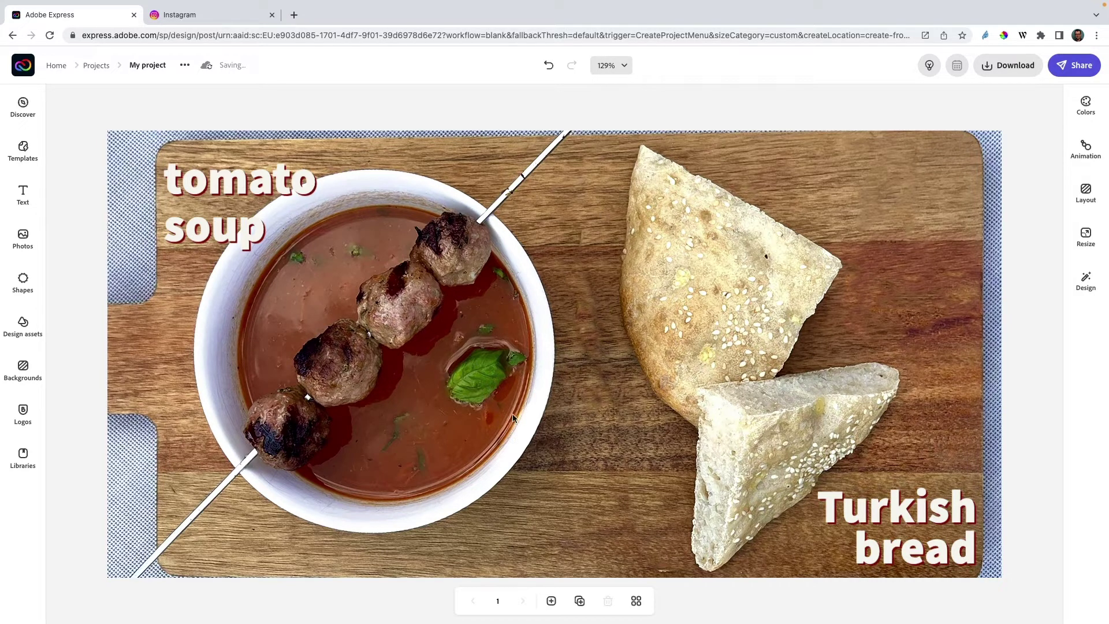
click(24, 194)
click(138, 141)
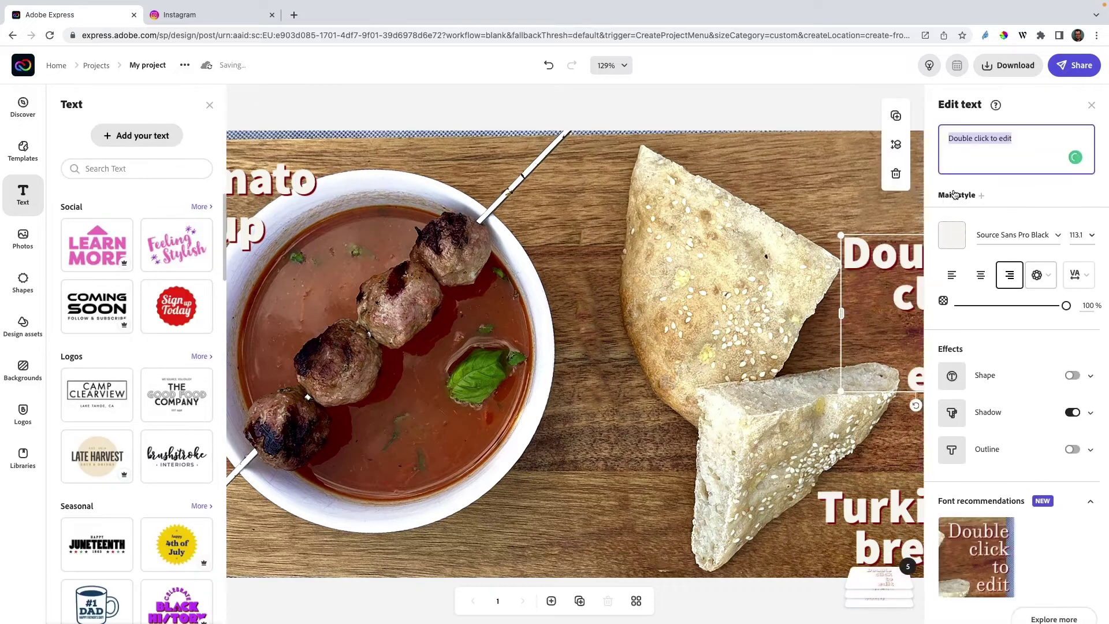
Enter '&' in the new text box, move it beside the soup bowl, and set its size to 200.
text(&)
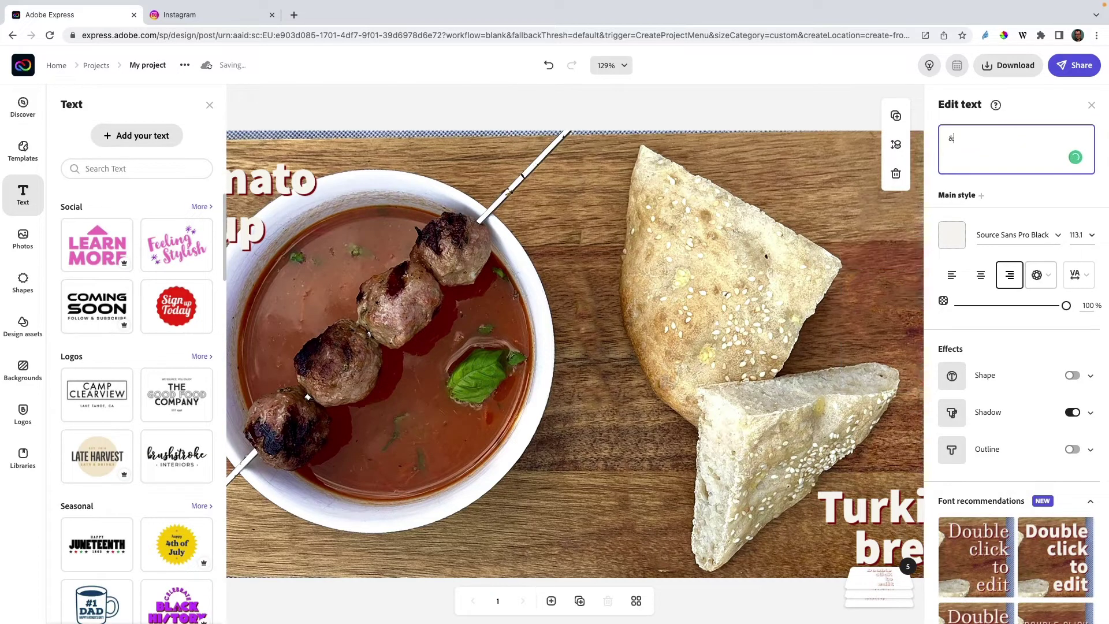
key(Escape)
drag(962, 328, 555, 367)
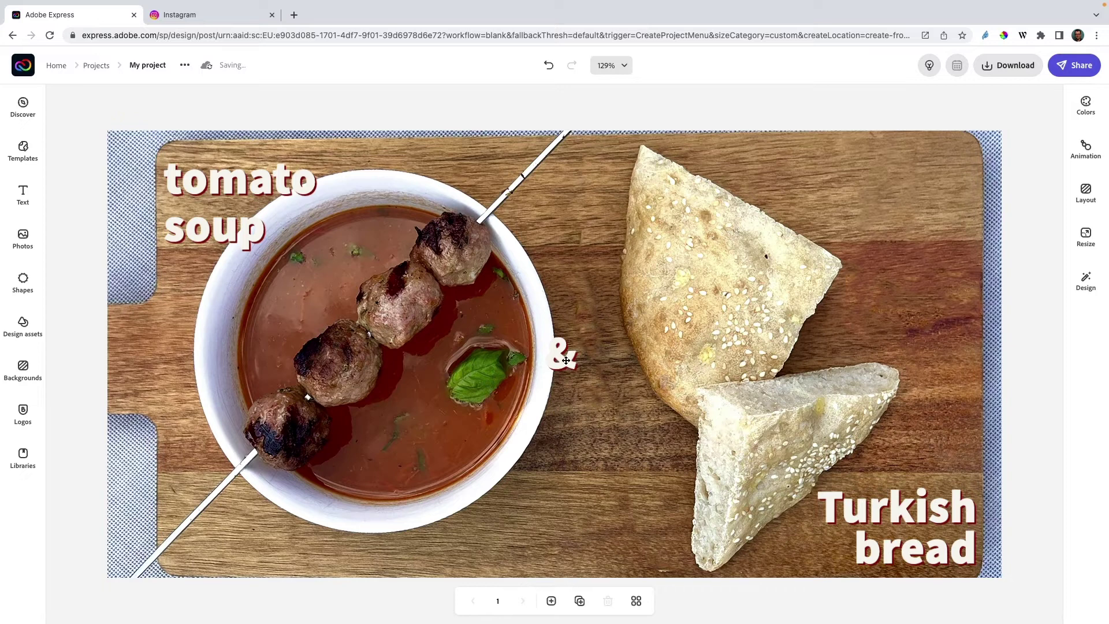
click(566, 362)
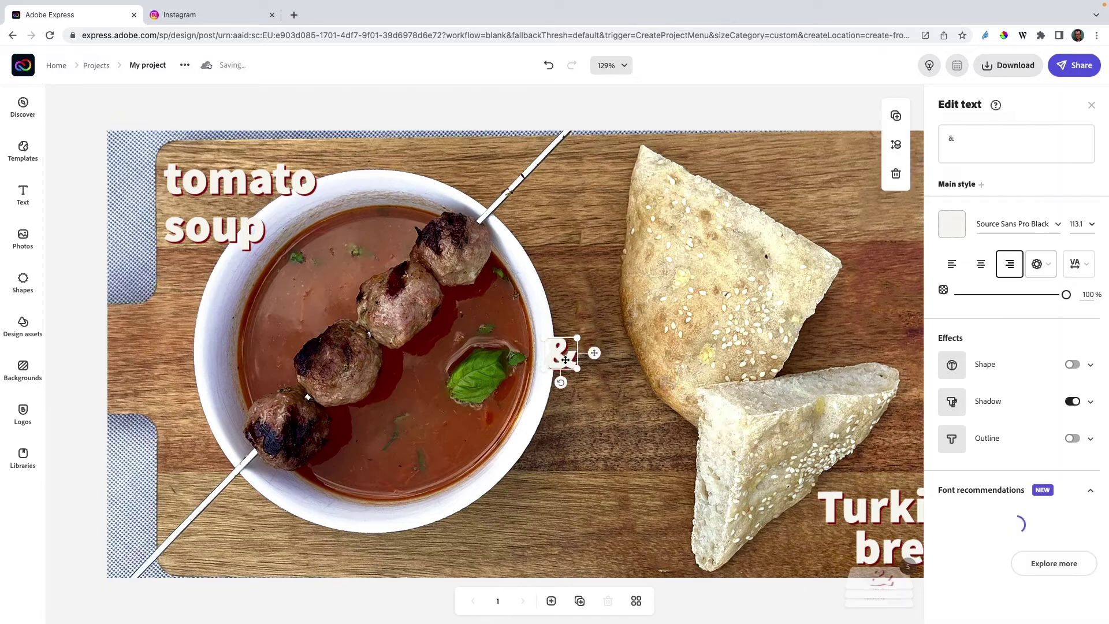
click(1078, 224)
text(200)
key(Return)
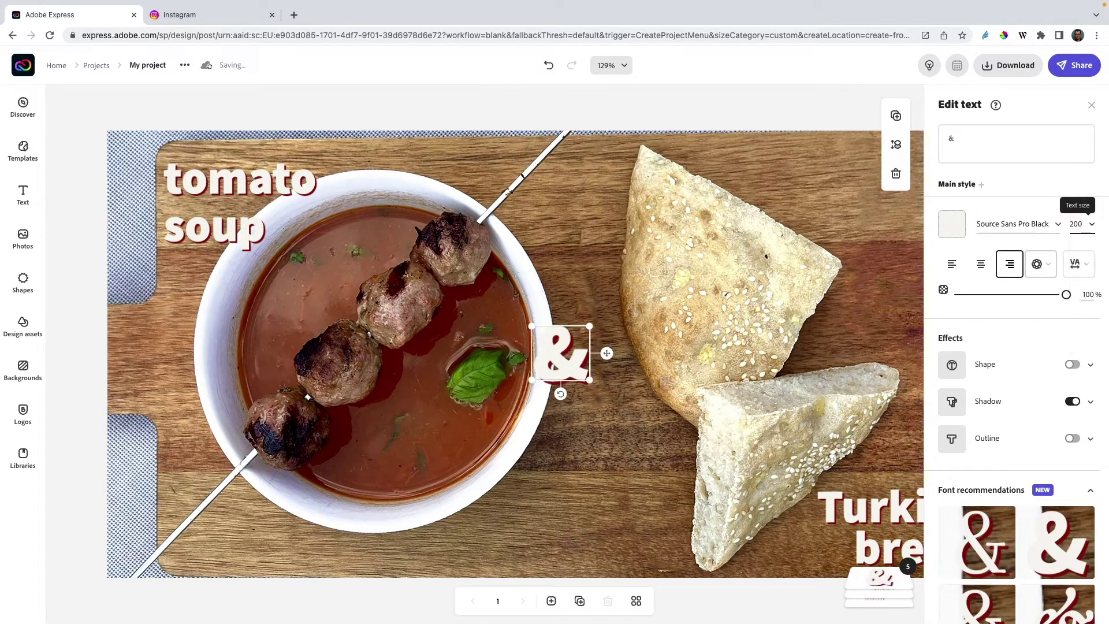
click(693, 115)
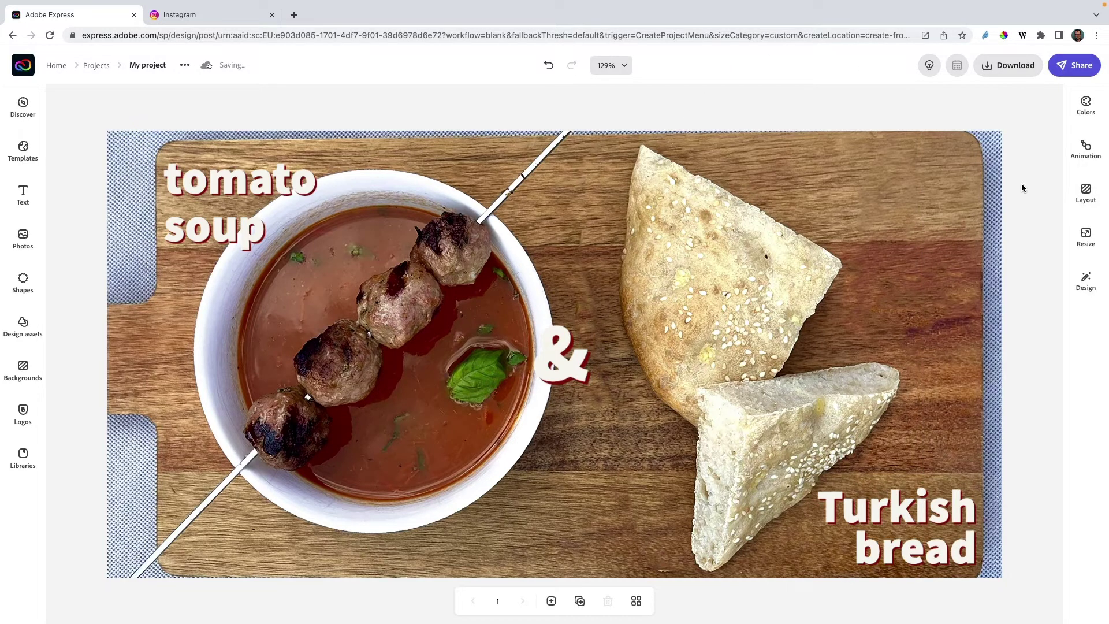
Download the design as a JPG file.
click(1011, 65)
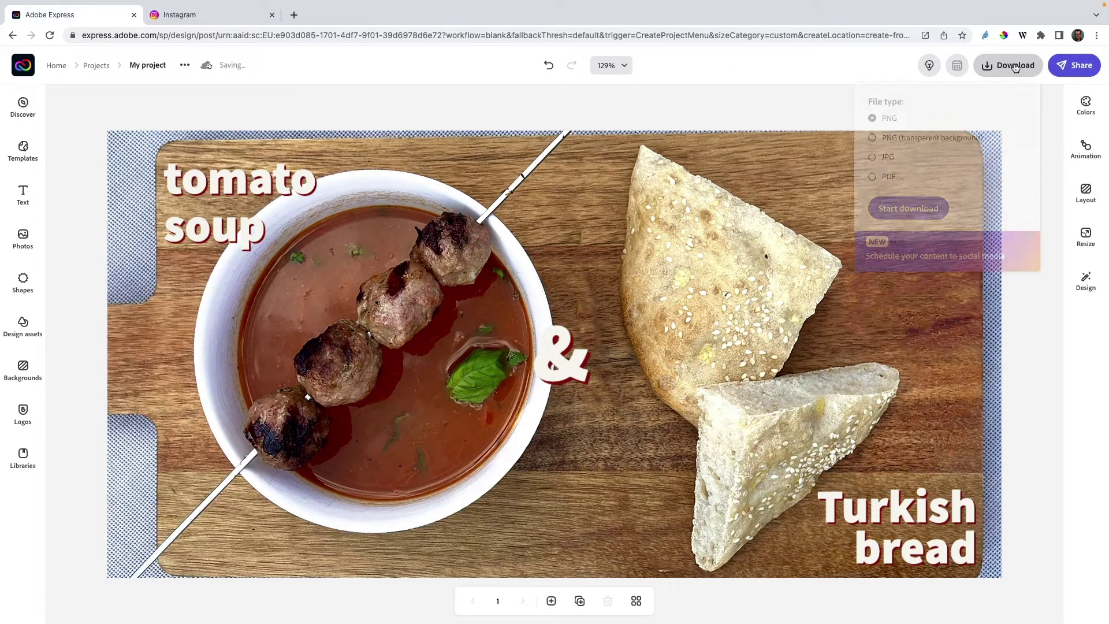
click(889, 157)
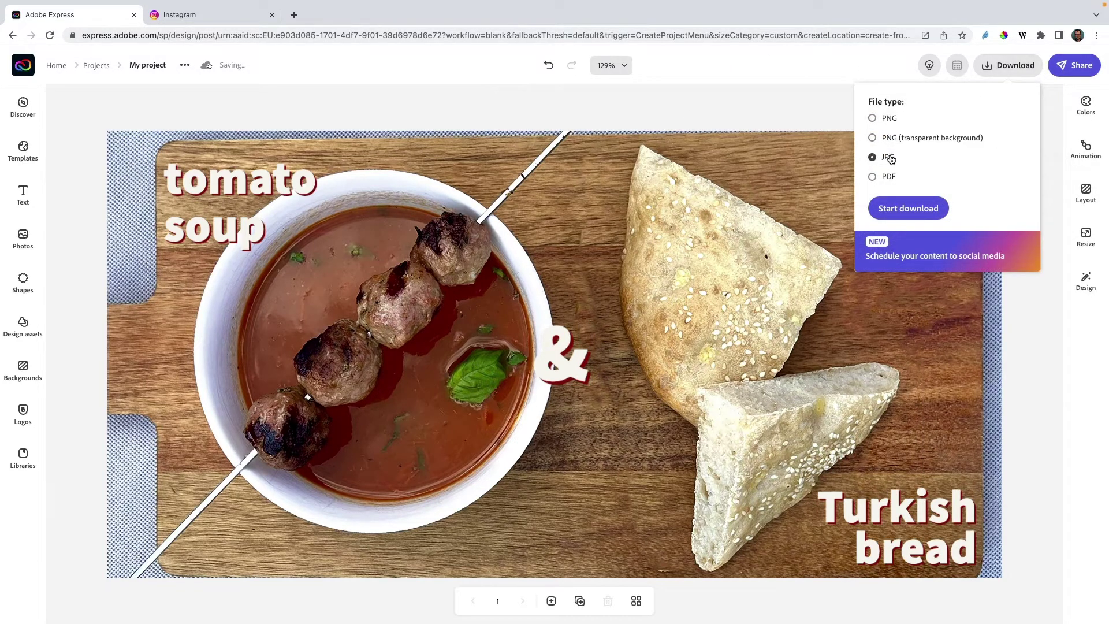
click(917, 211)
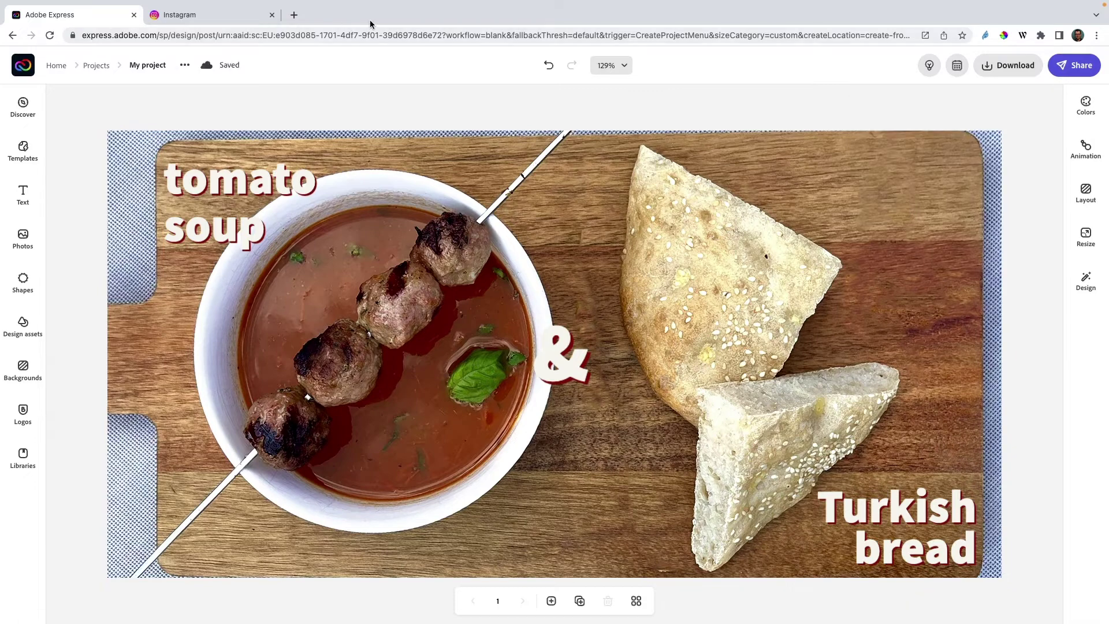
In Instagram, start a new post with My project-1.jpg from the Downloads folder.
click(214, 18)
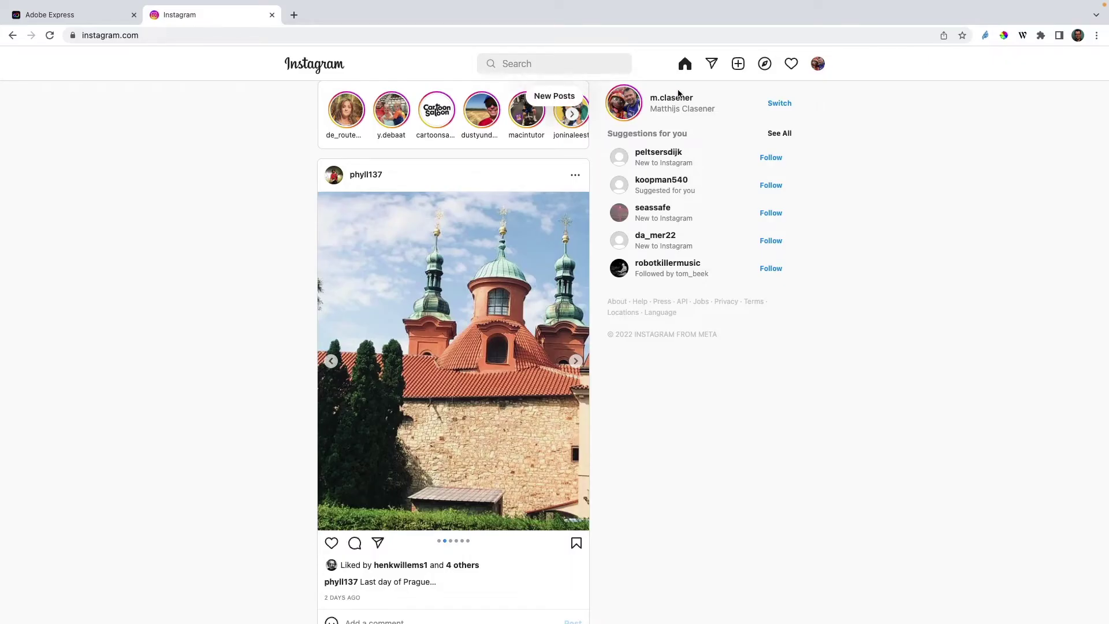
click(739, 66)
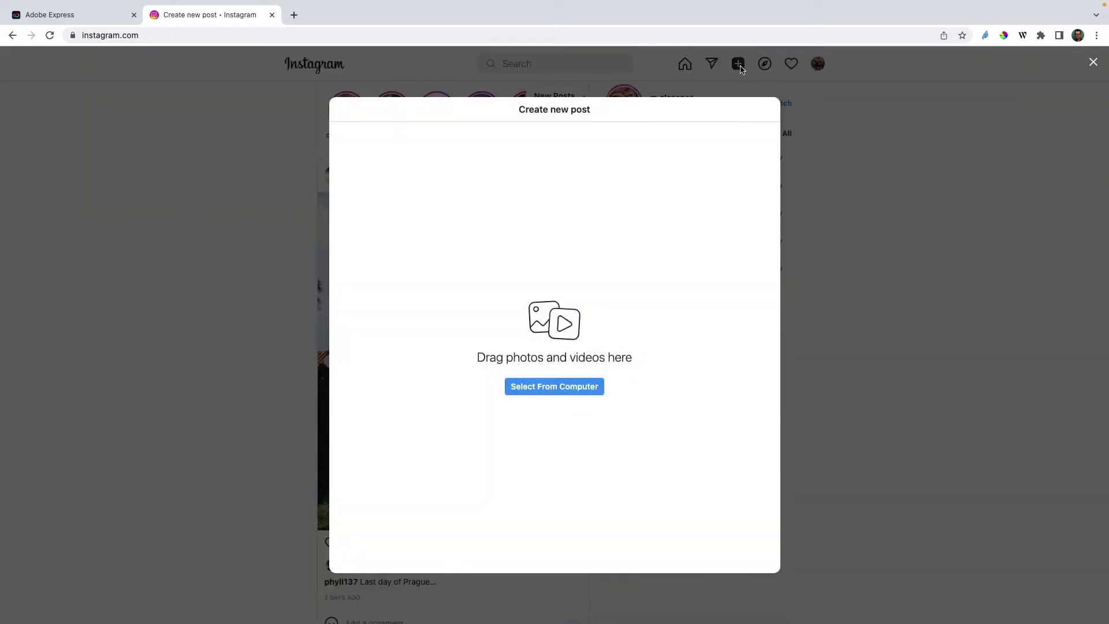
click(570, 392)
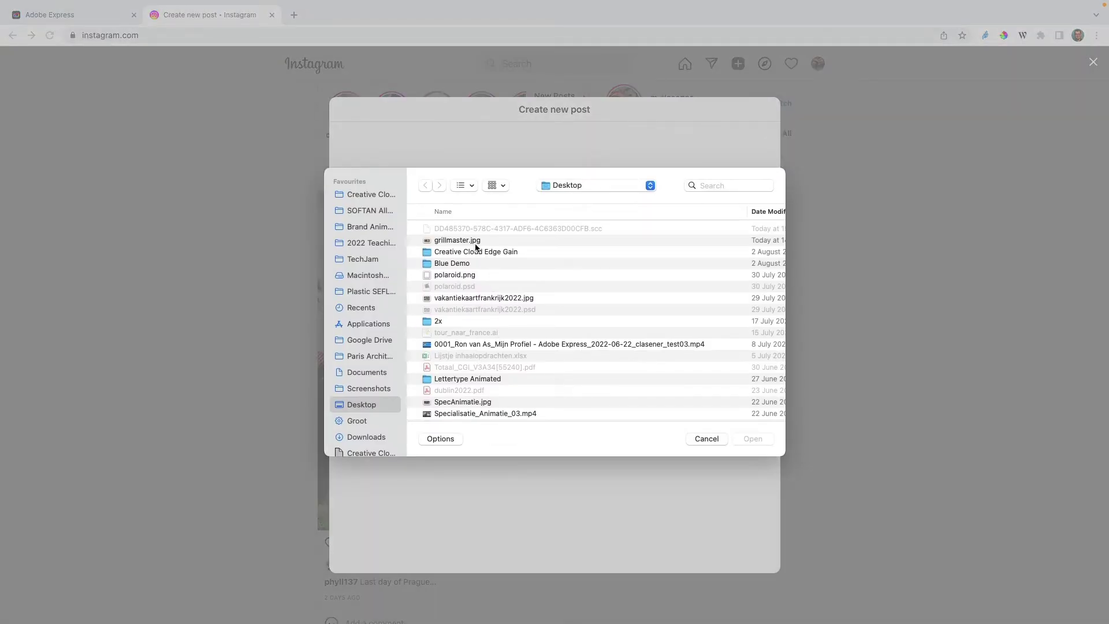
click(366, 437)
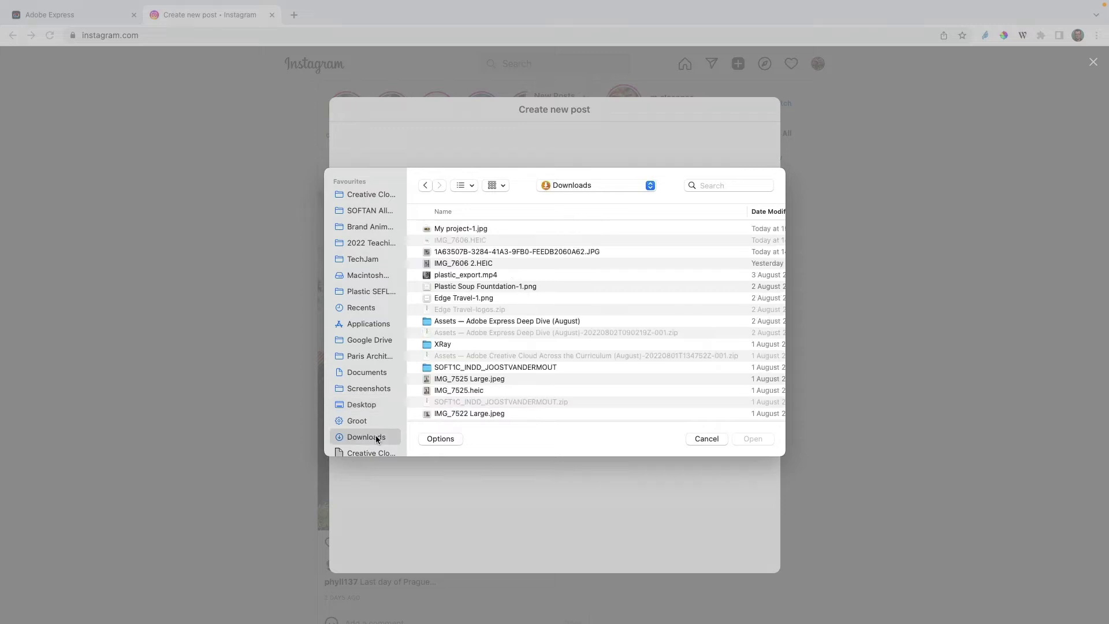
click(458, 229)
click(754, 439)
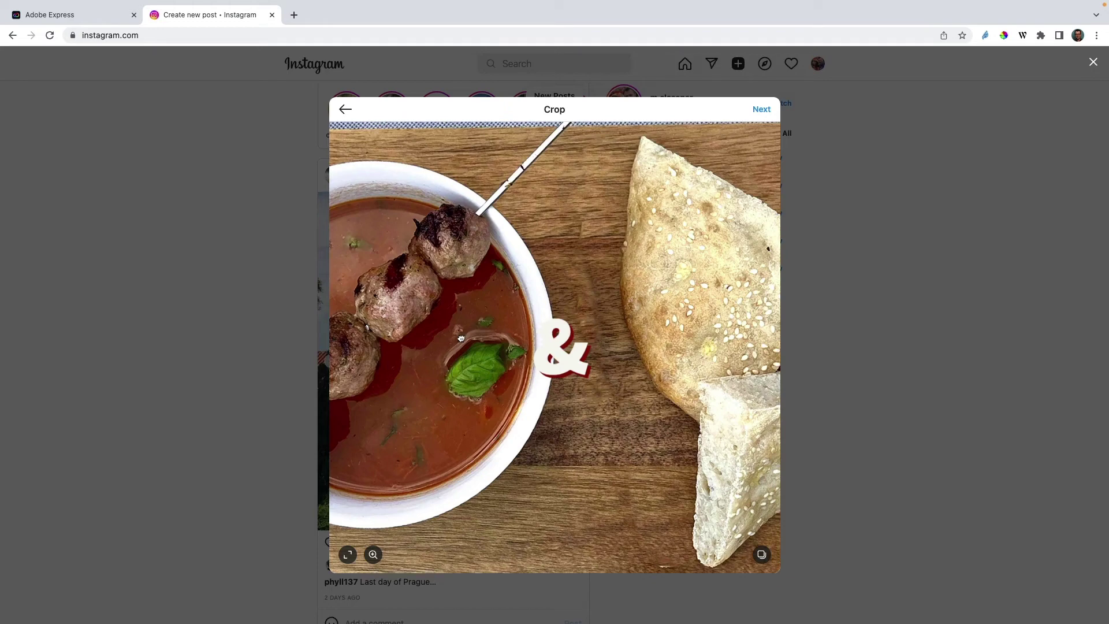
Frame the first image on the tomato soup, add My project-1.jpg again, and frame it on the Turkish bread.
drag(460, 337, 773, 335)
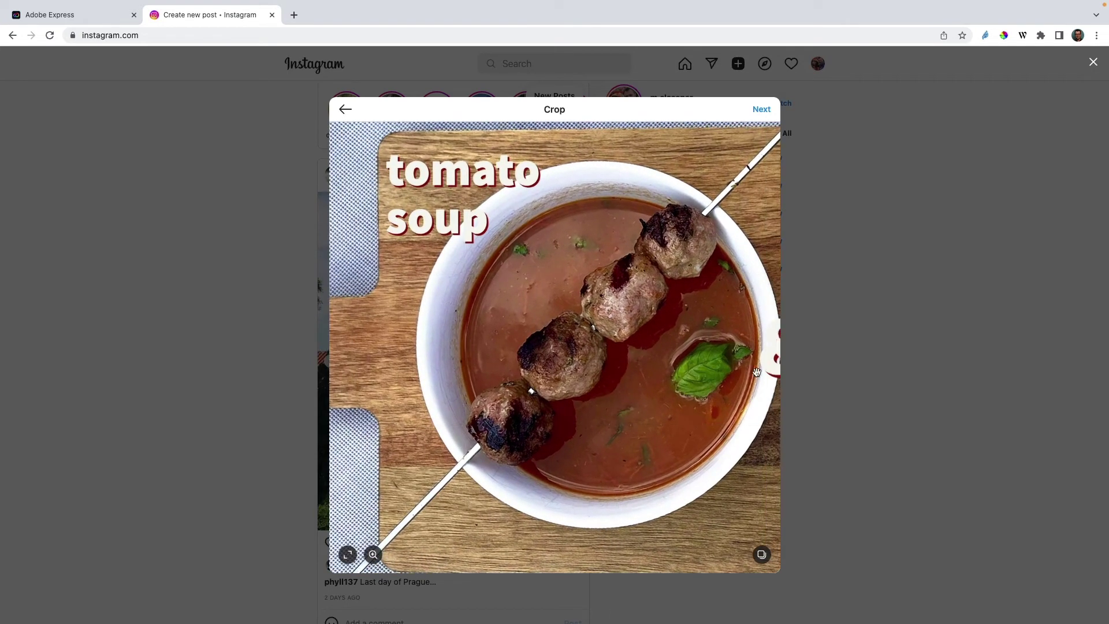
click(762, 555)
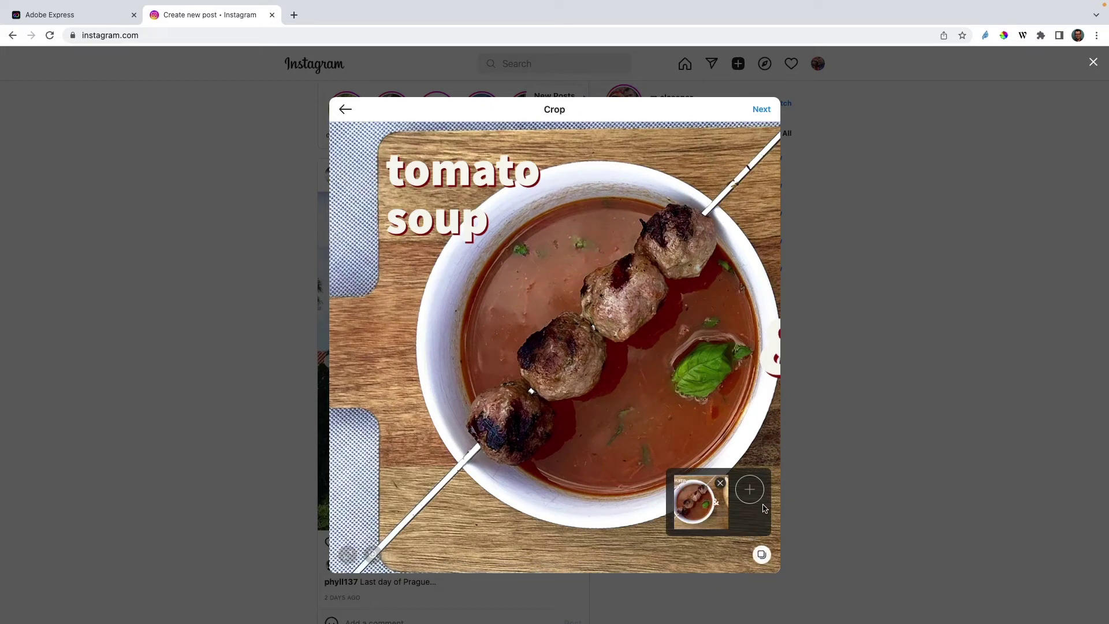
click(749, 491)
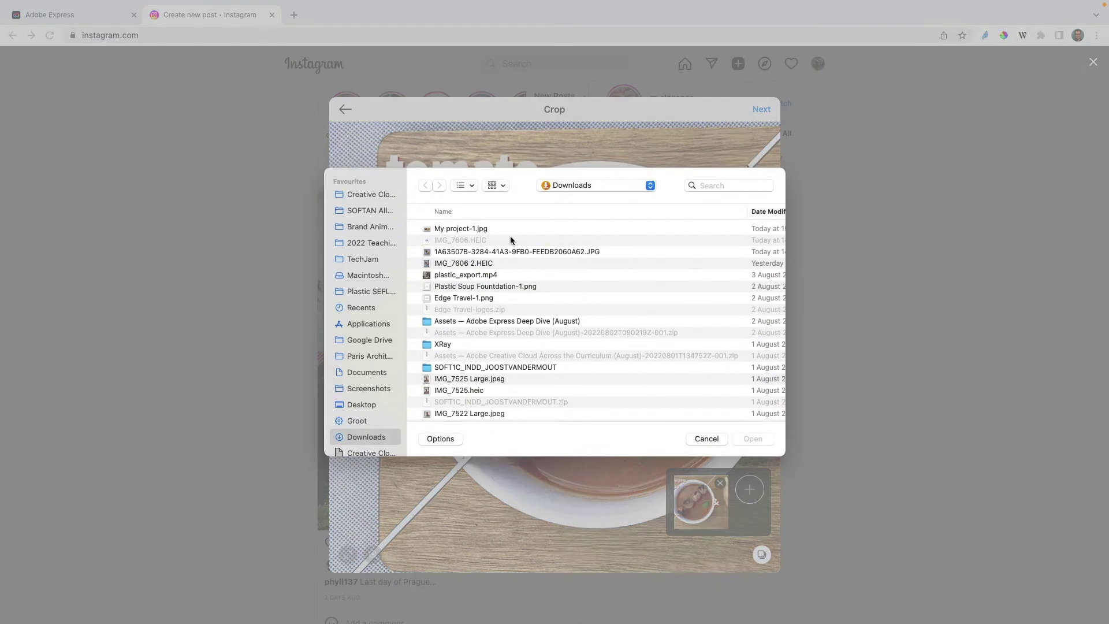
click(473, 228)
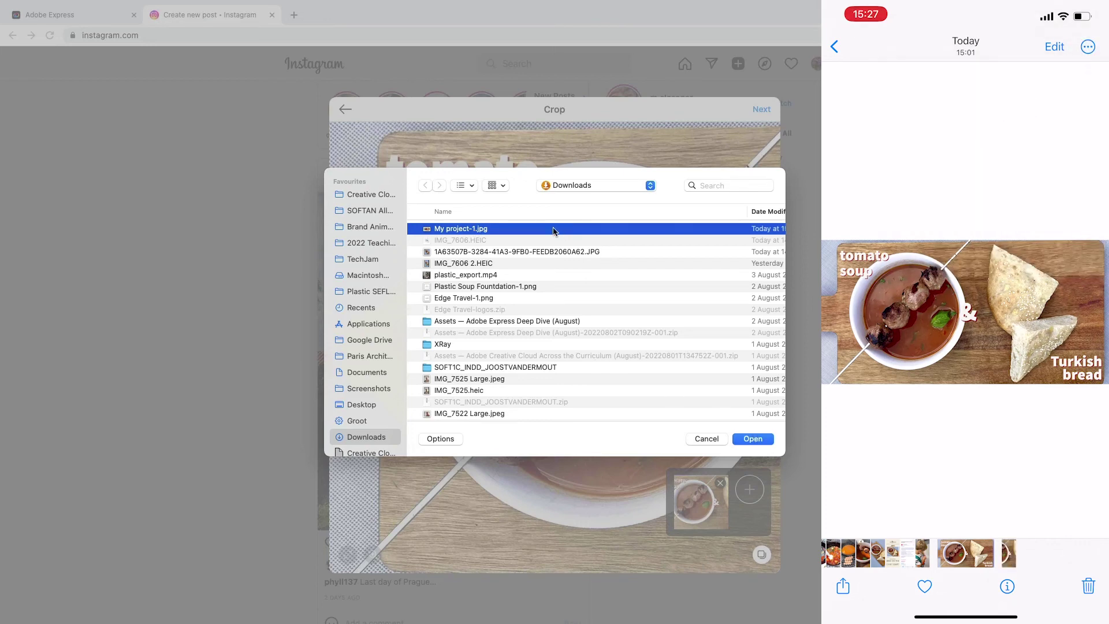
click(761, 440)
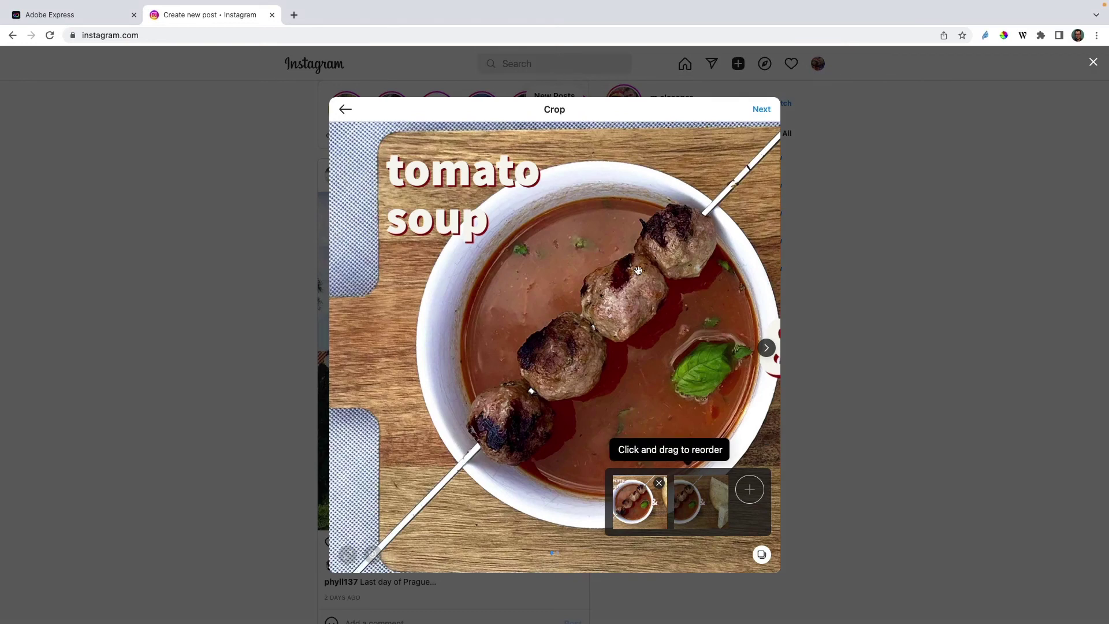
click(698, 516)
drag(736, 337, 365, 332)
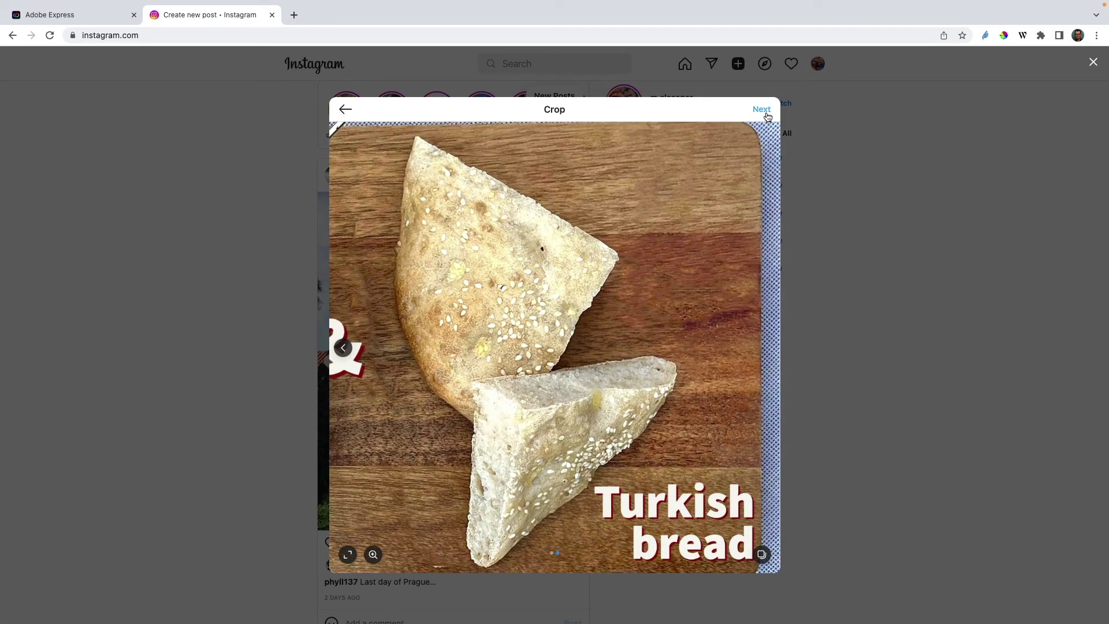
Skip past filters to the caption step and write the caption 'Tomato Soup !!'.
click(763, 110)
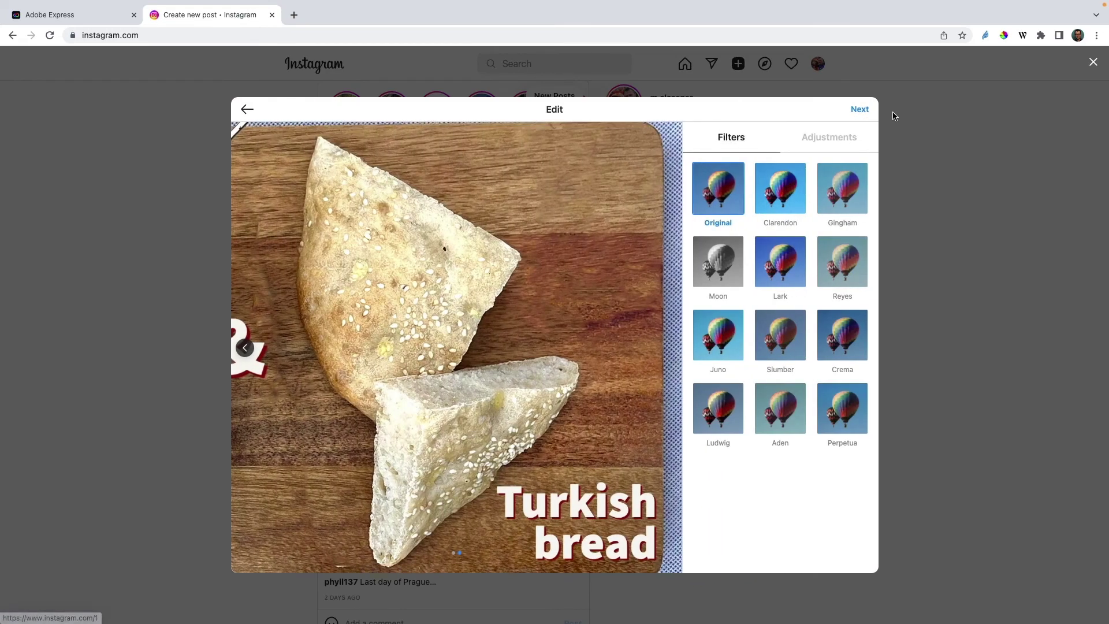
click(860, 110)
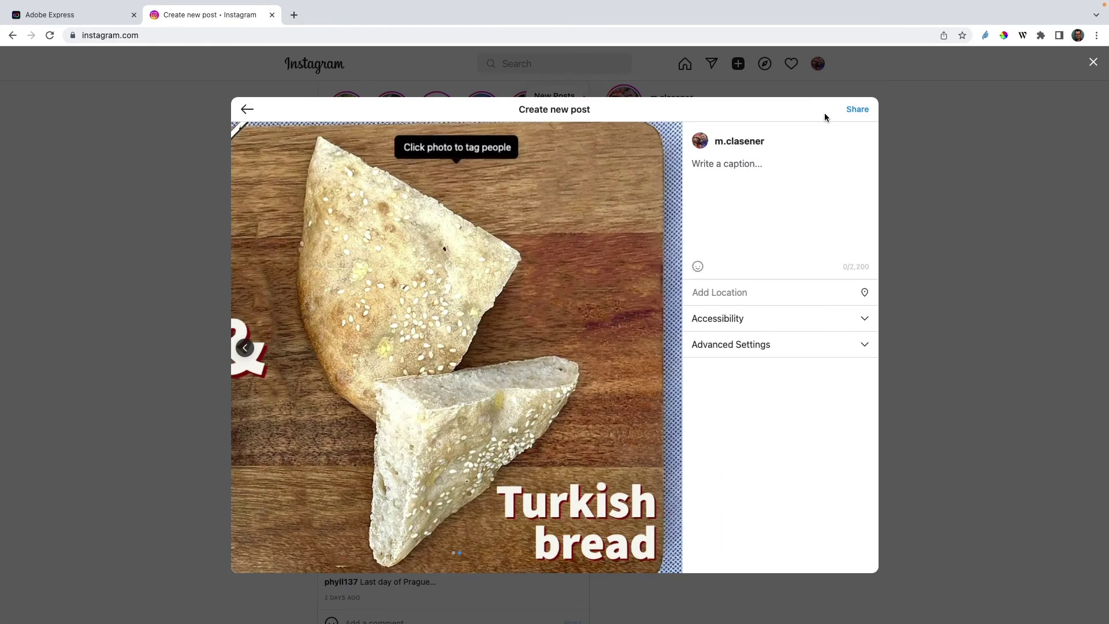
click(758, 171)
text(Tomato Soup !!)
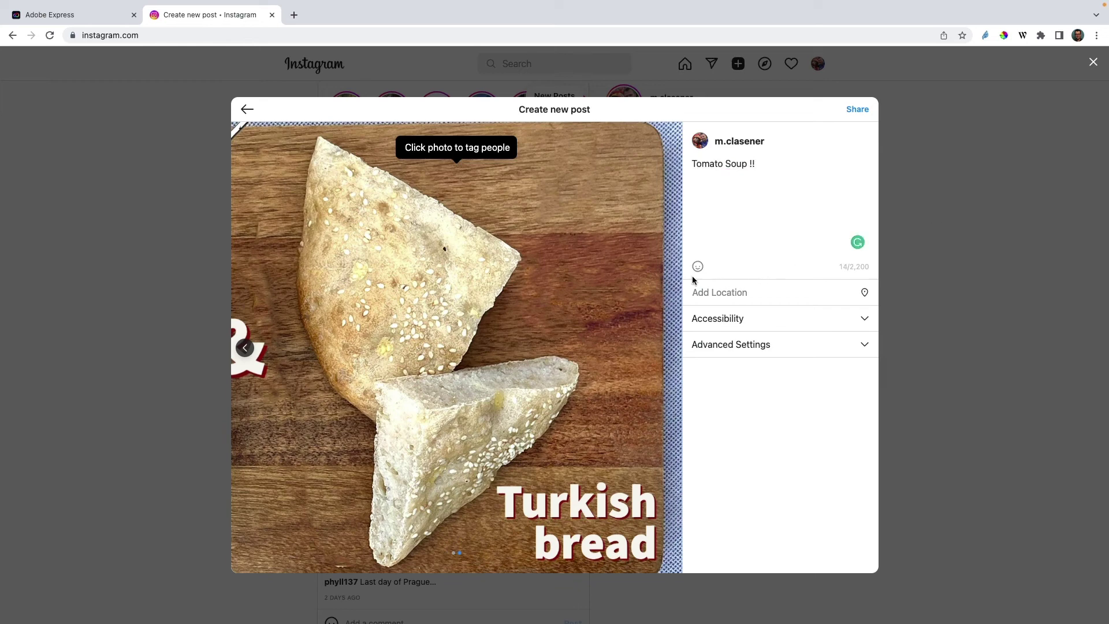
Share the post, then step back to the soup slide and forward to the Turkish bread slide.
click(857, 109)
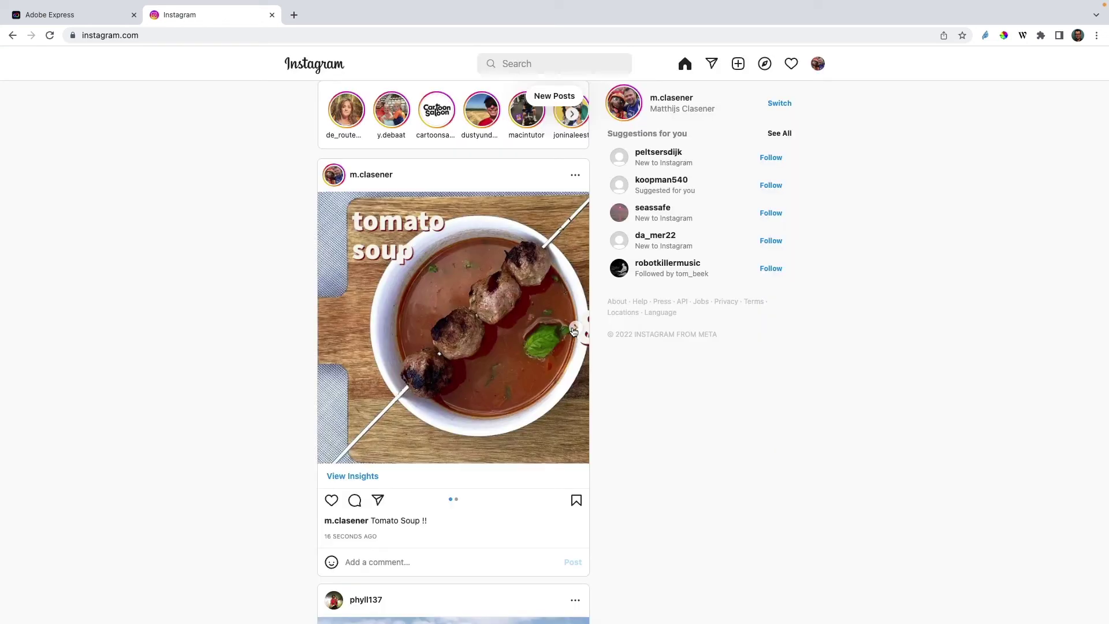
click(333, 329)
click(578, 328)
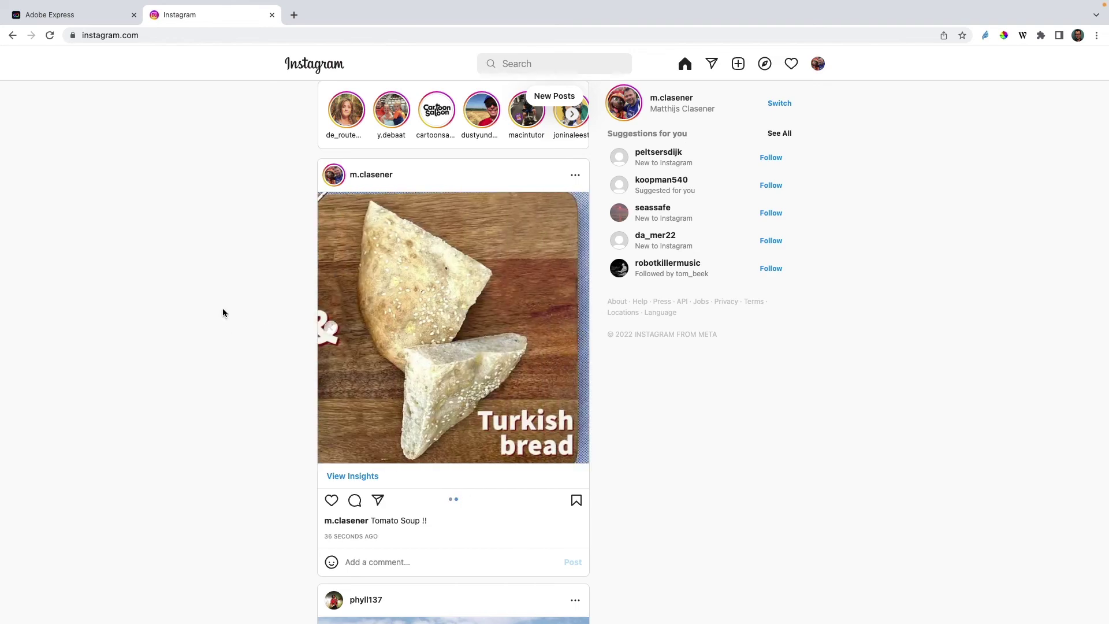